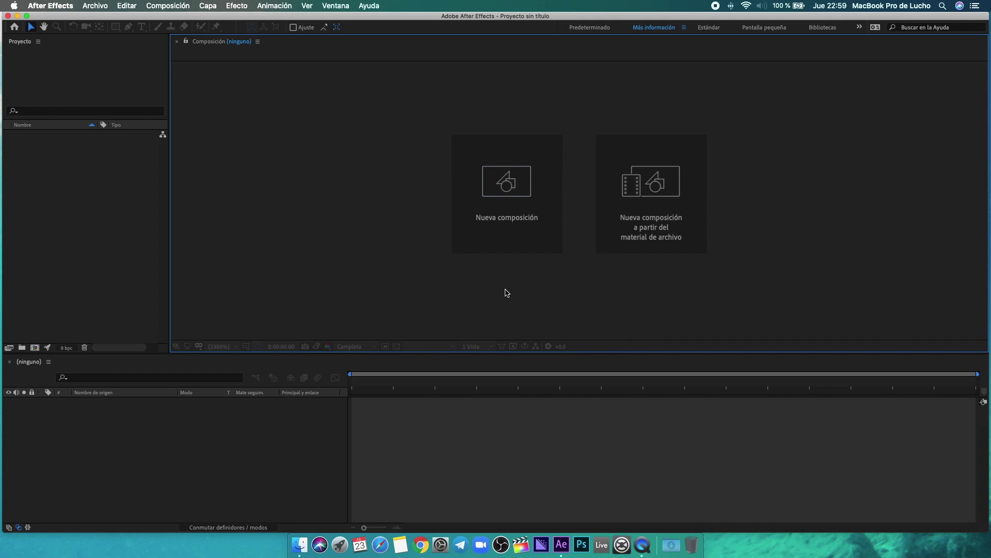
Step: Create the 'Vinilo Girando Ejemplo' composition at 1080×1080 px, 25 fps, 0:00:30:00, with a white background
click(504, 223)
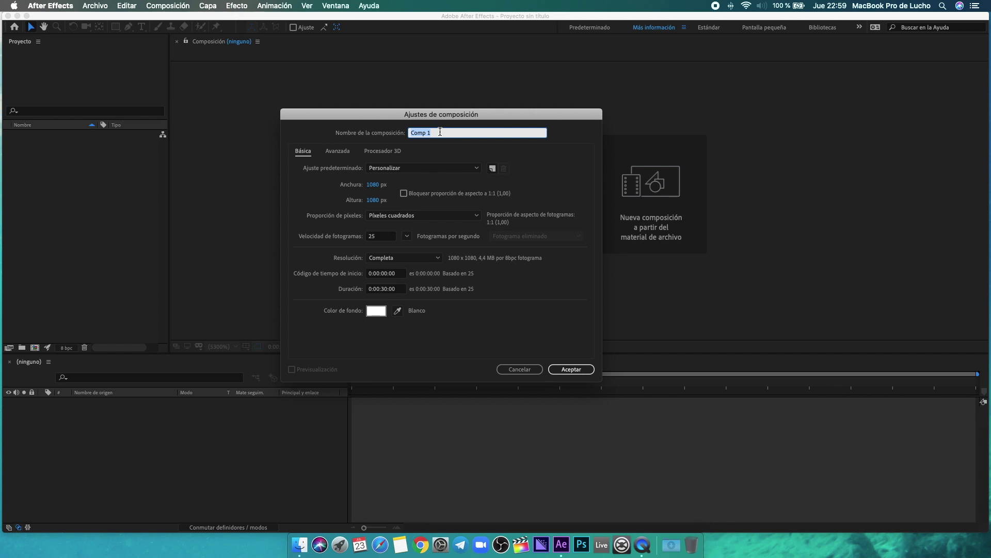
text(Vinilo Girando Ejemplo)
click(372, 187)
click(371, 187)
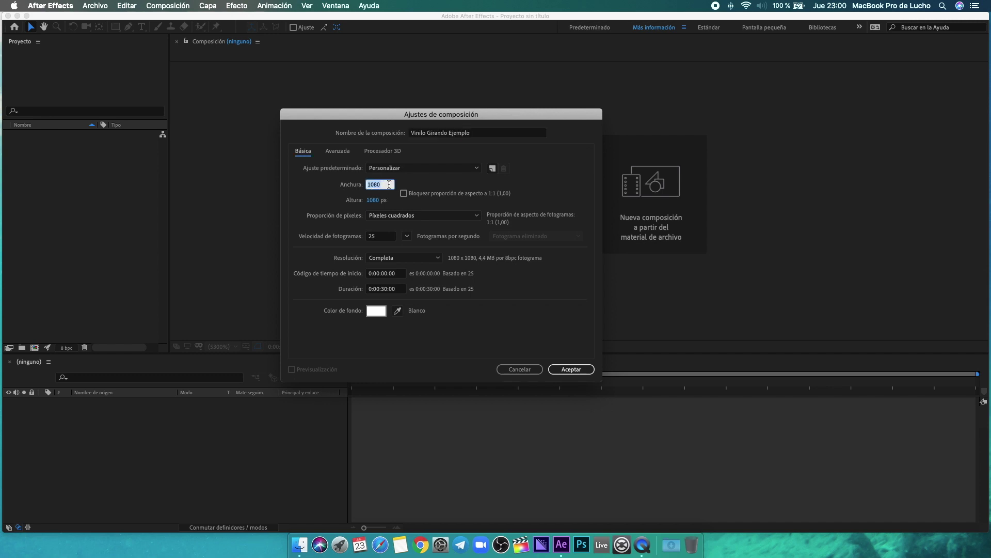
click(377, 199)
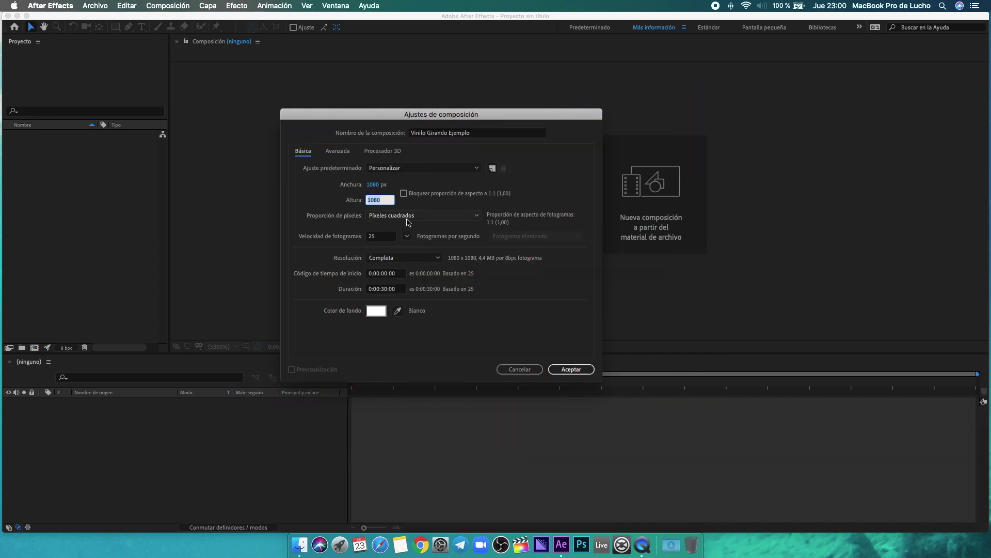
click(384, 289)
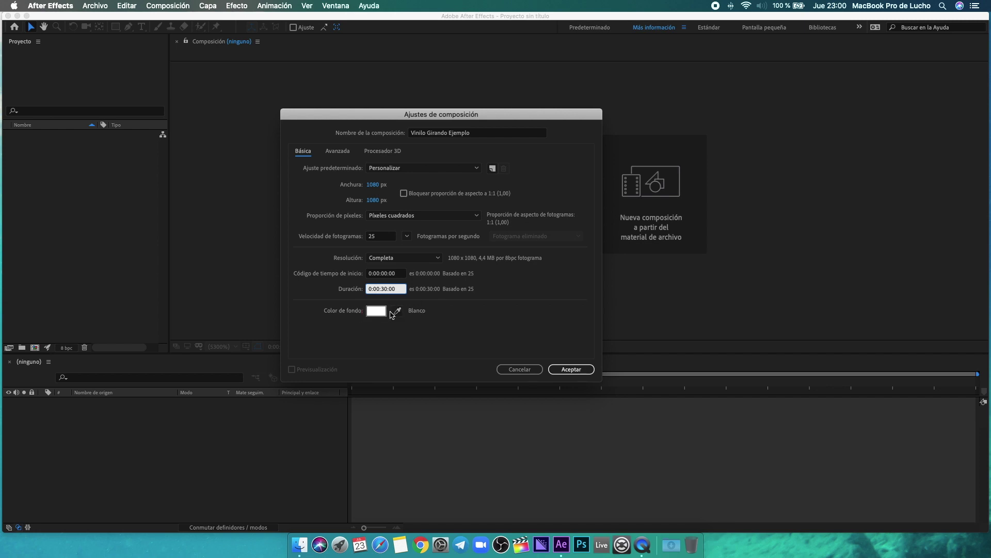
click(571, 369)
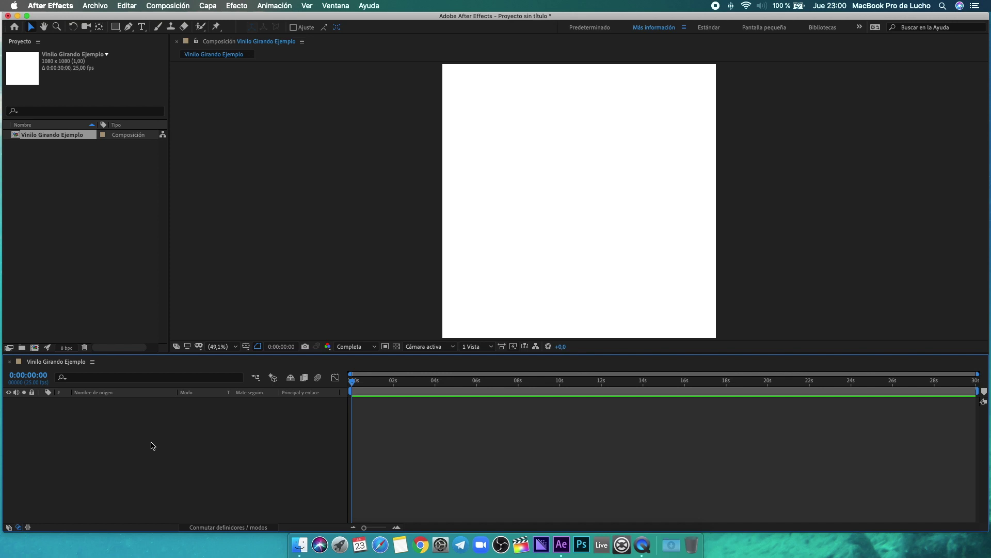
Step: Add a 1080×1080 white (FFFFFF) solid layer, 'Sólido Blanco 1', to the composition
right_click(167, 440)
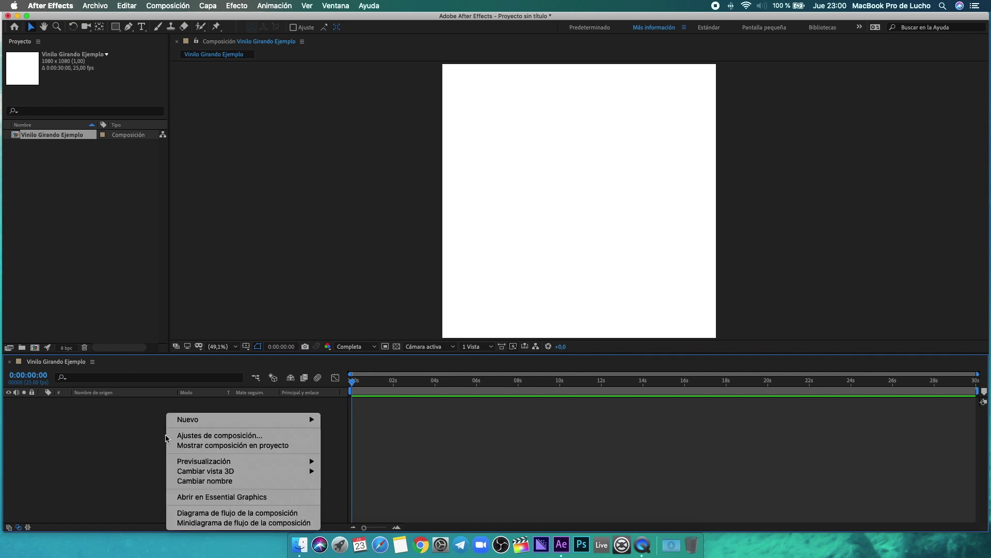
mouse_move(266, 420)
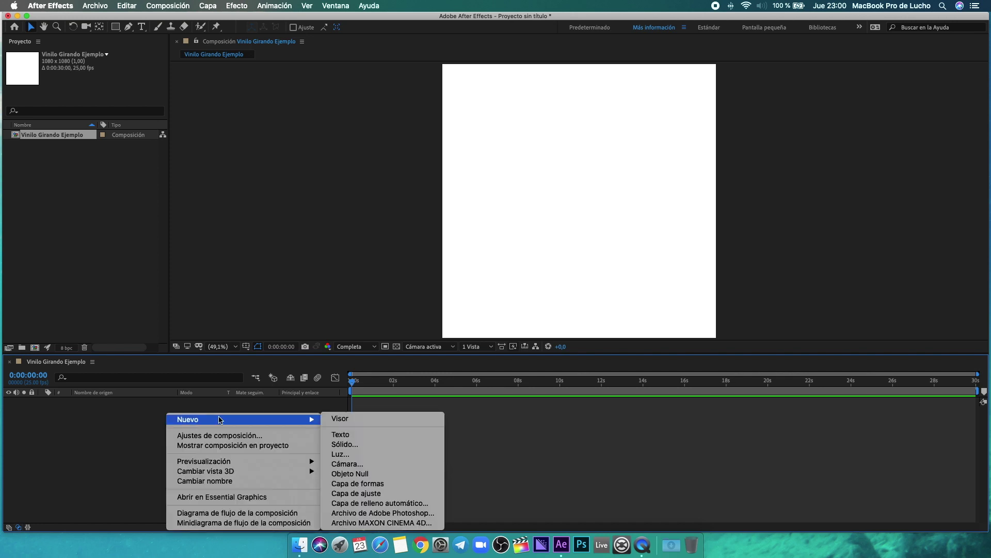
click(354, 447)
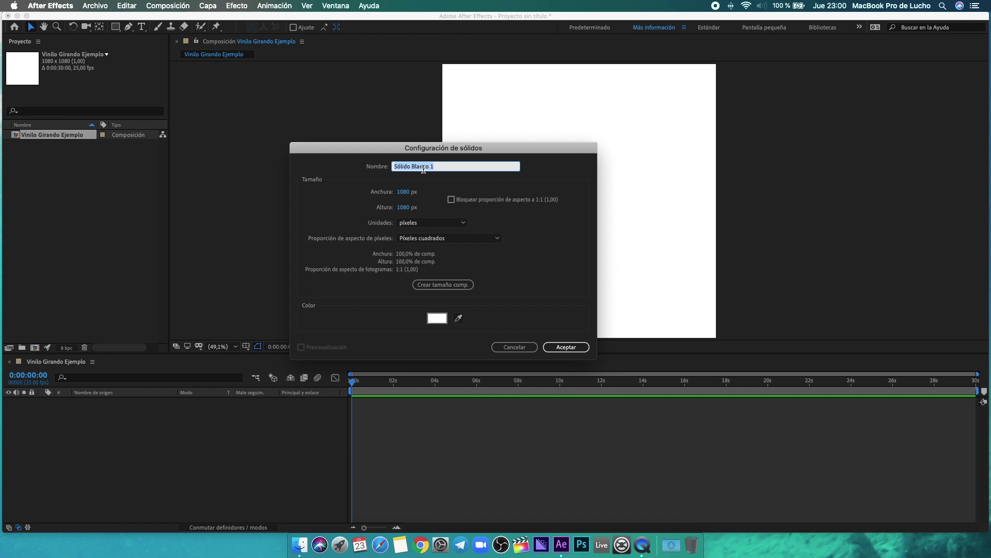
click(404, 192)
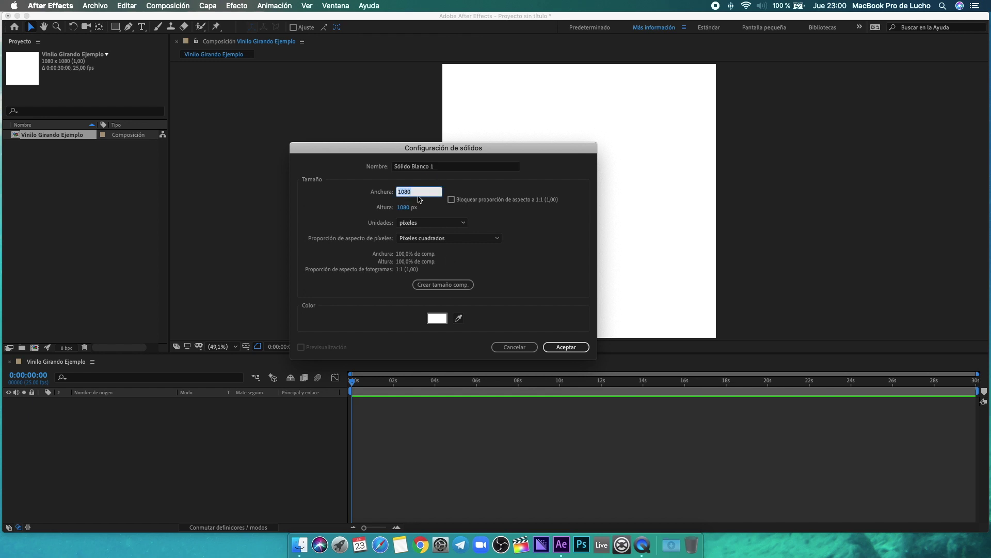
click(412, 207)
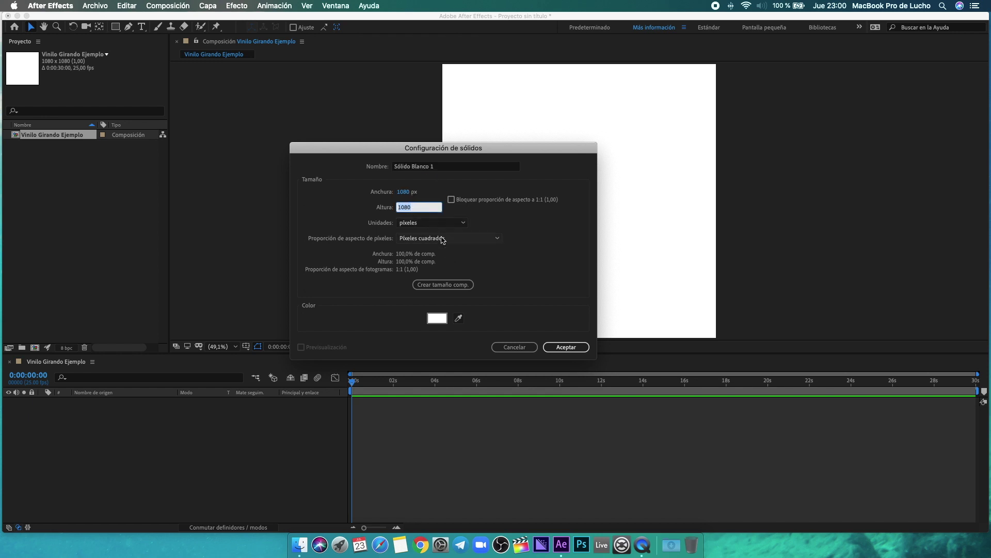
click(437, 318)
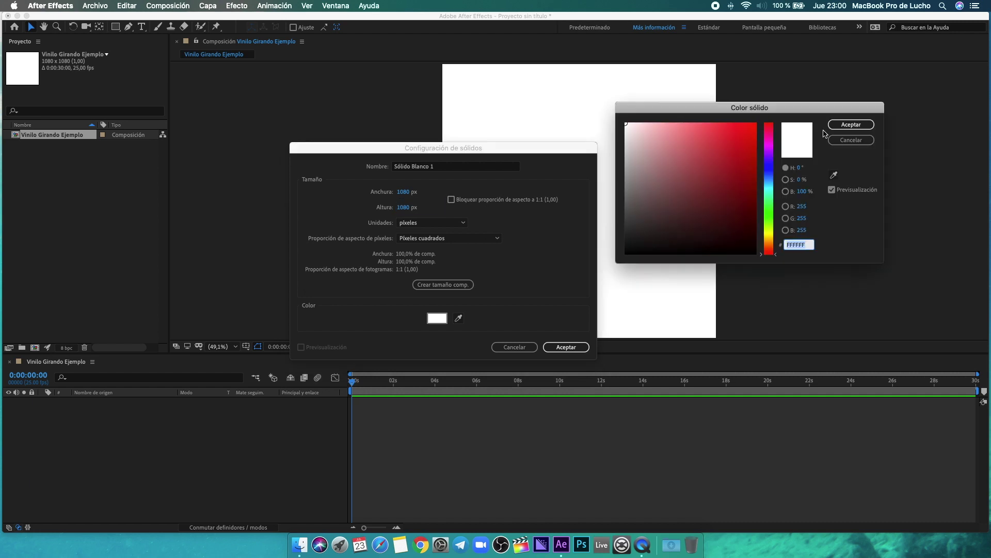
drag(697, 149, 812, 106)
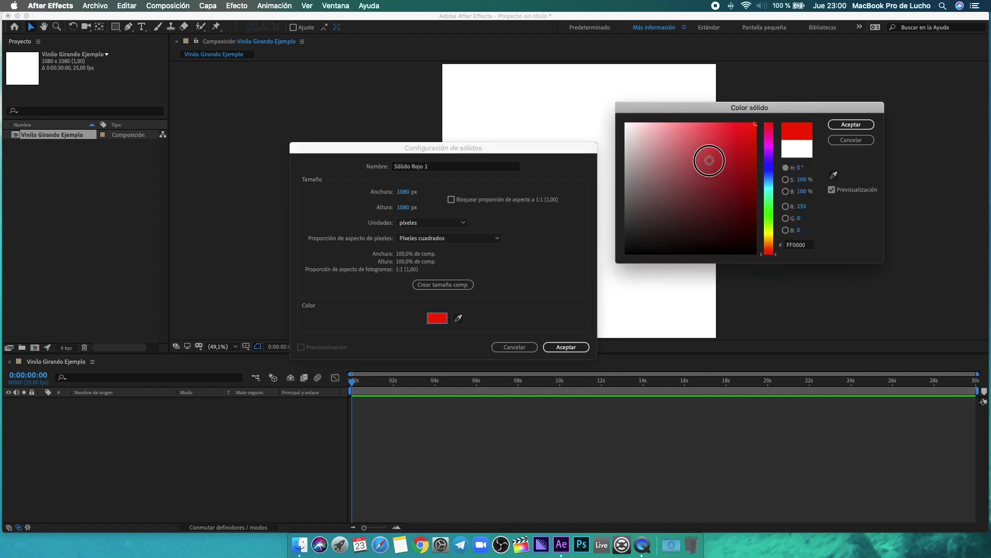
drag(708, 160, 611, 111)
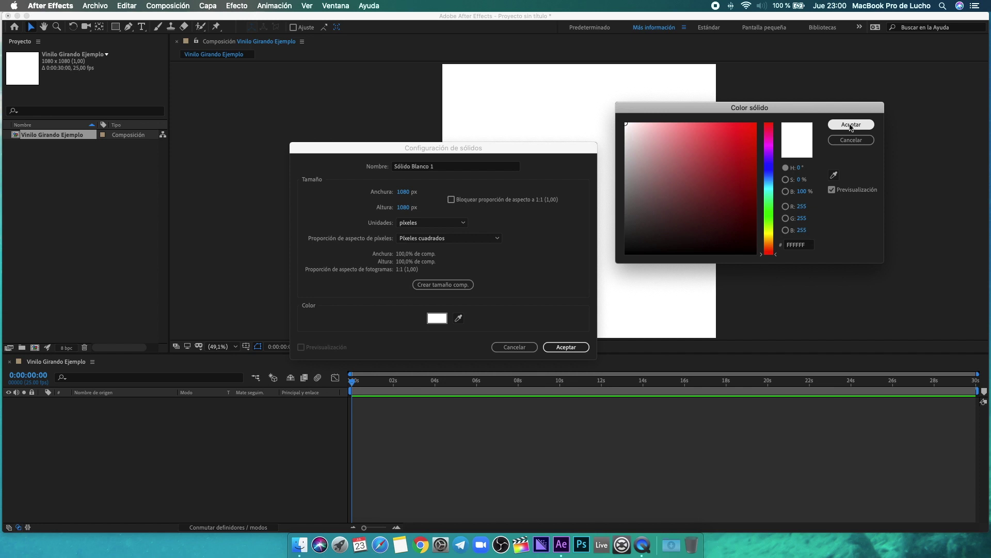
click(851, 126)
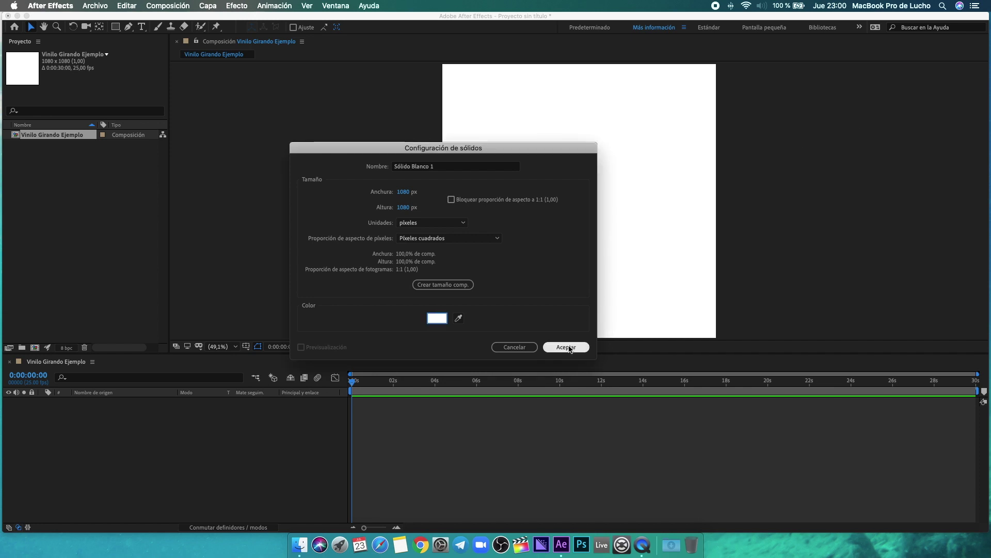
click(567, 348)
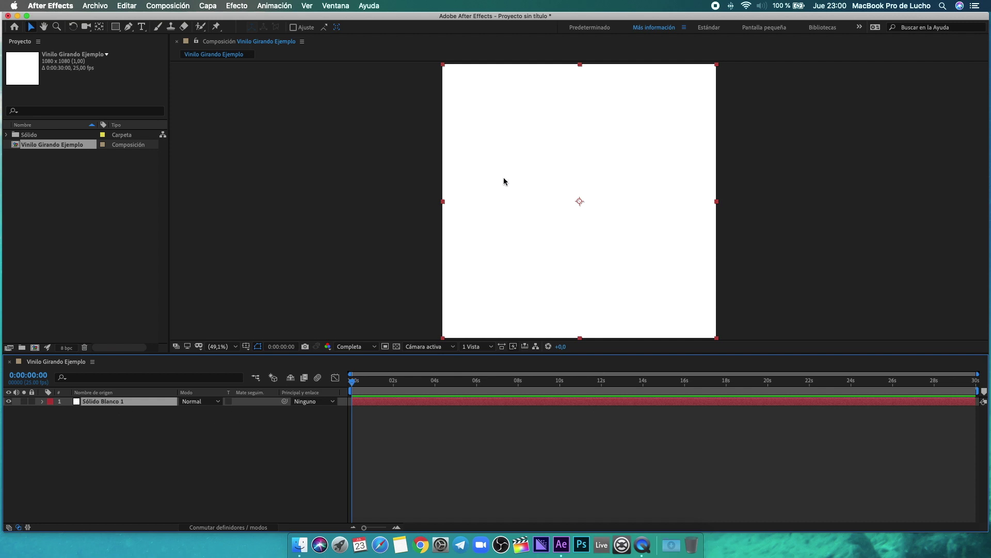
click(95, 5)
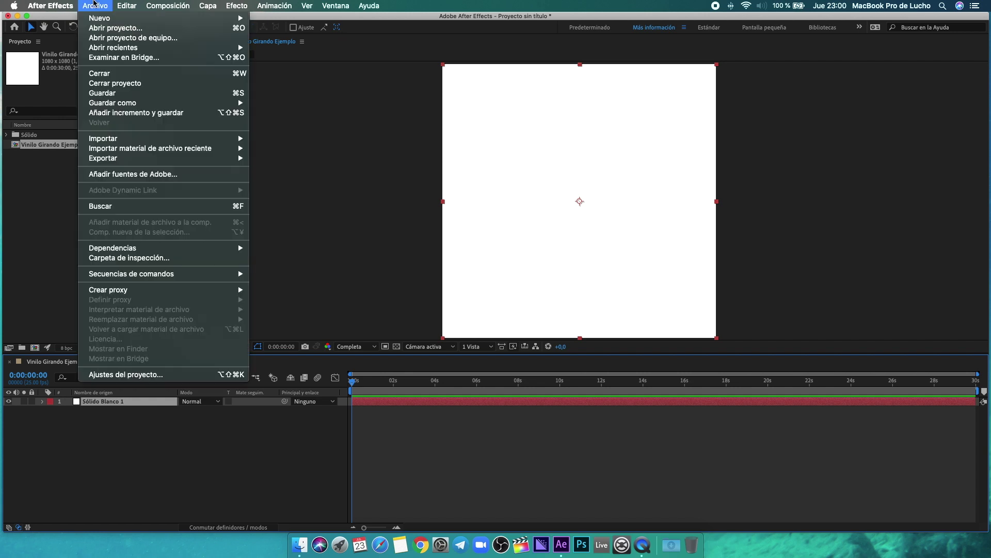
Step: Import Vinilo Crea Facil.png from the Escritorio into the project panel
mouse_move(185, 138)
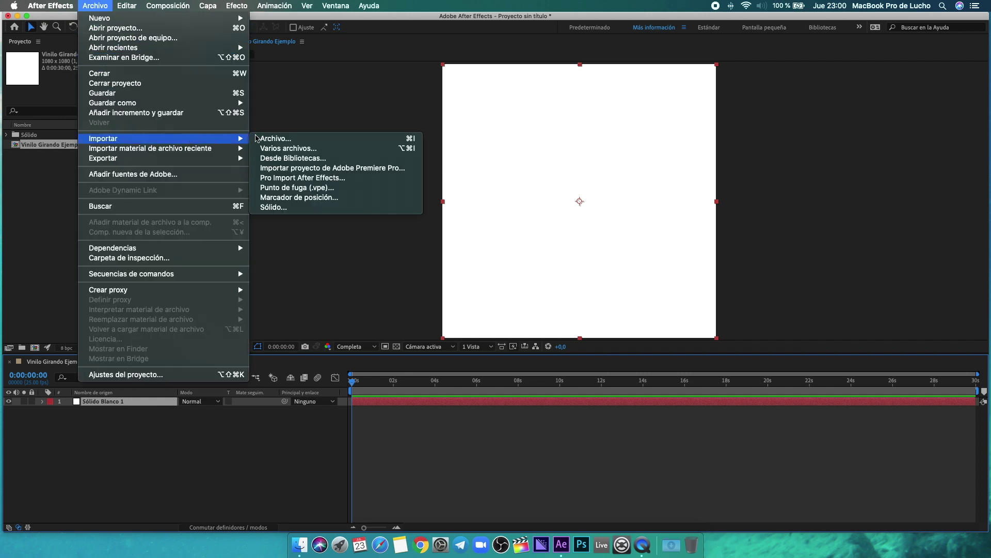
click(273, 139)
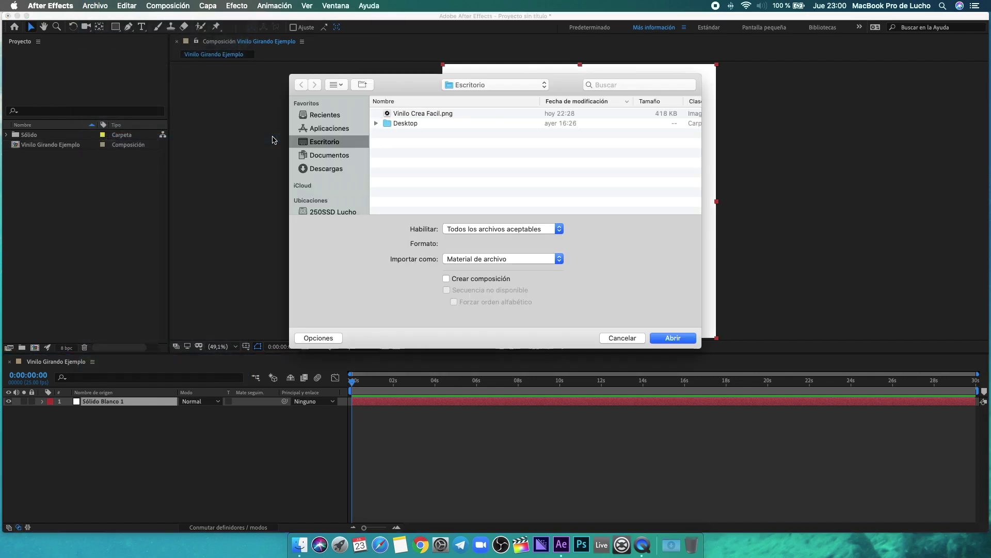
click(429, 114)
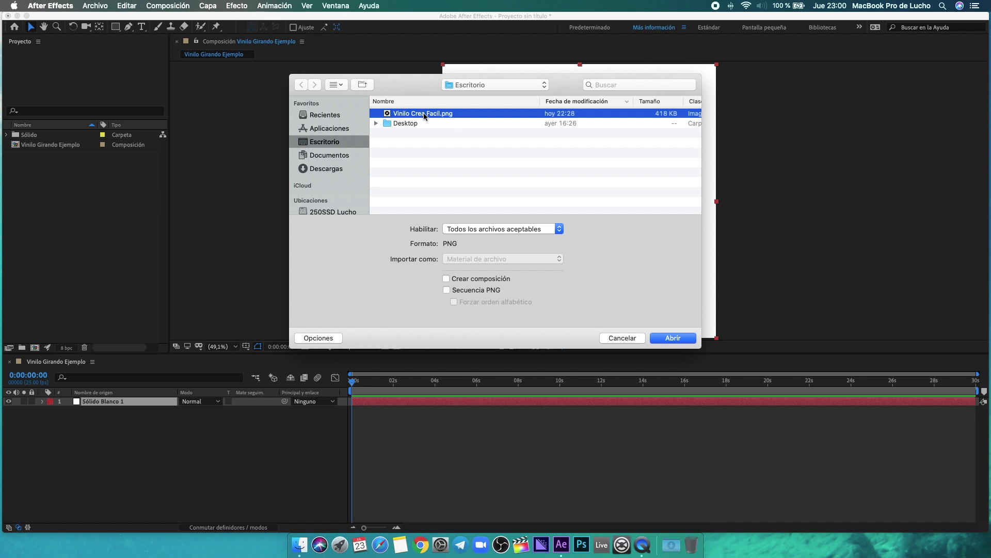
click(673, 338)
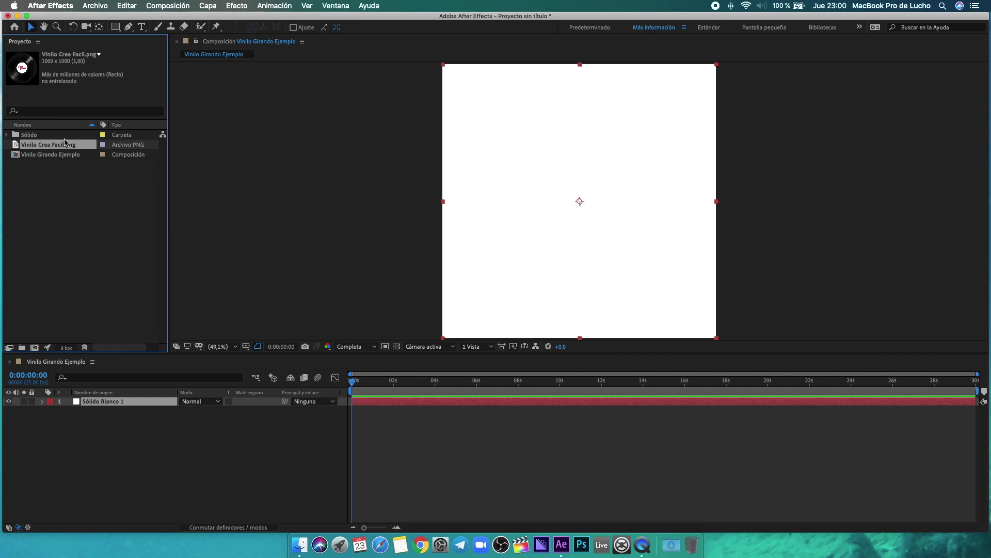
mouse_move(61, 147)
mouse_down()
mouse_move(128, 343)
mouse_move(125, 401)
mouse_up()
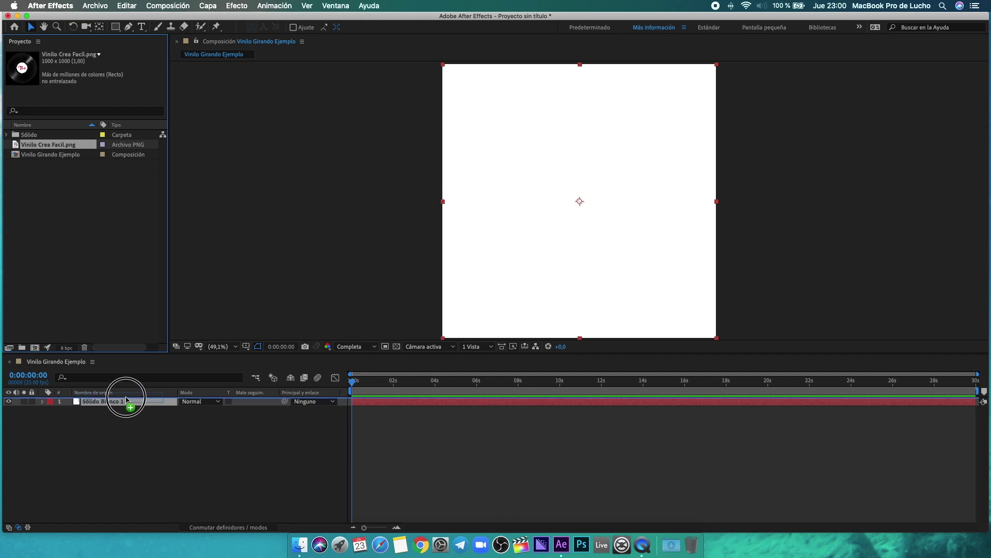
drag(125, 401, 125, 401)
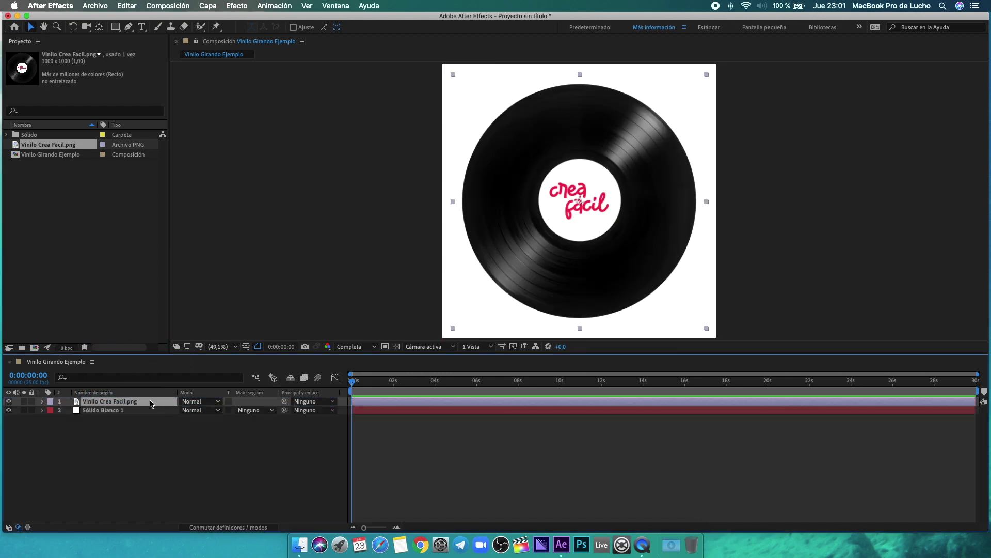
click(129, 411)
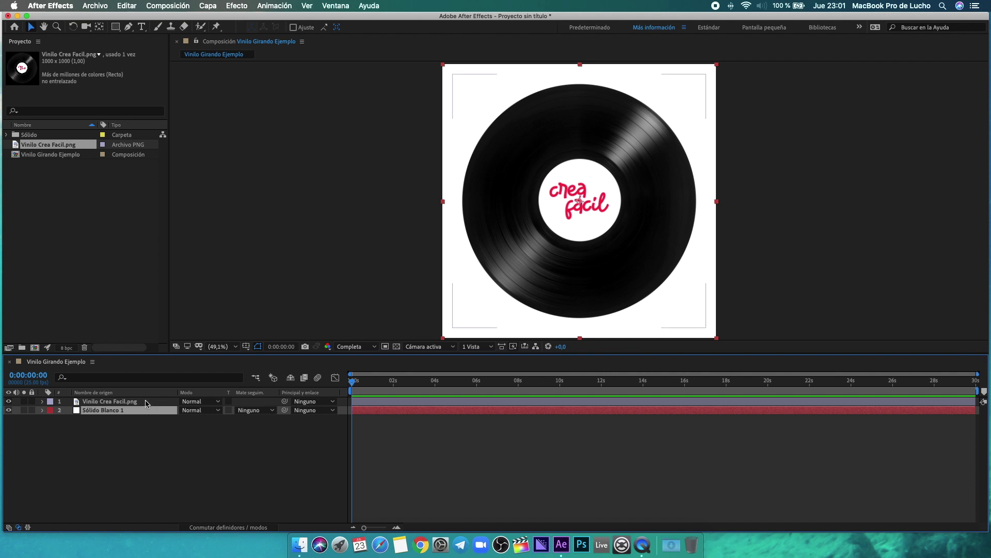
click(147, 402)
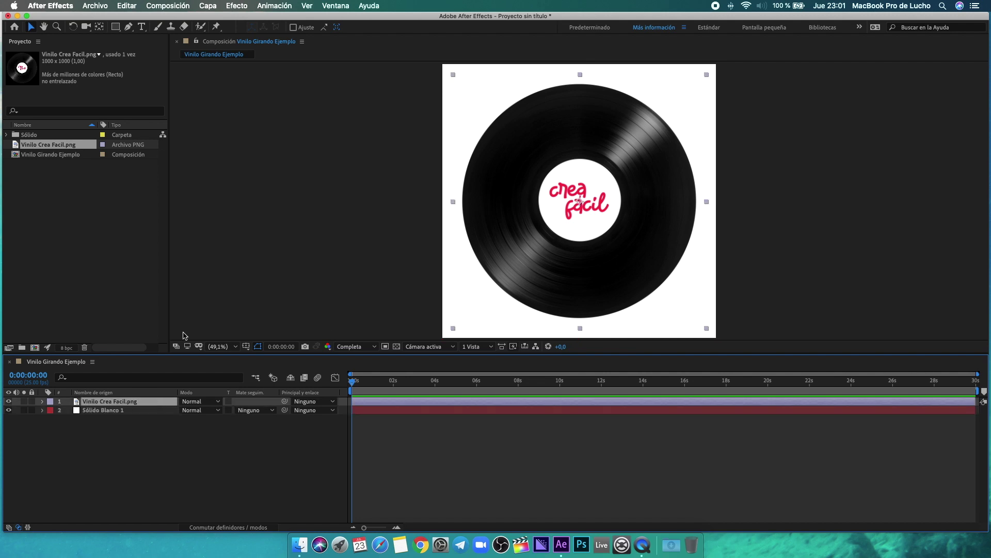
click(103, 411)
click(105, 402)
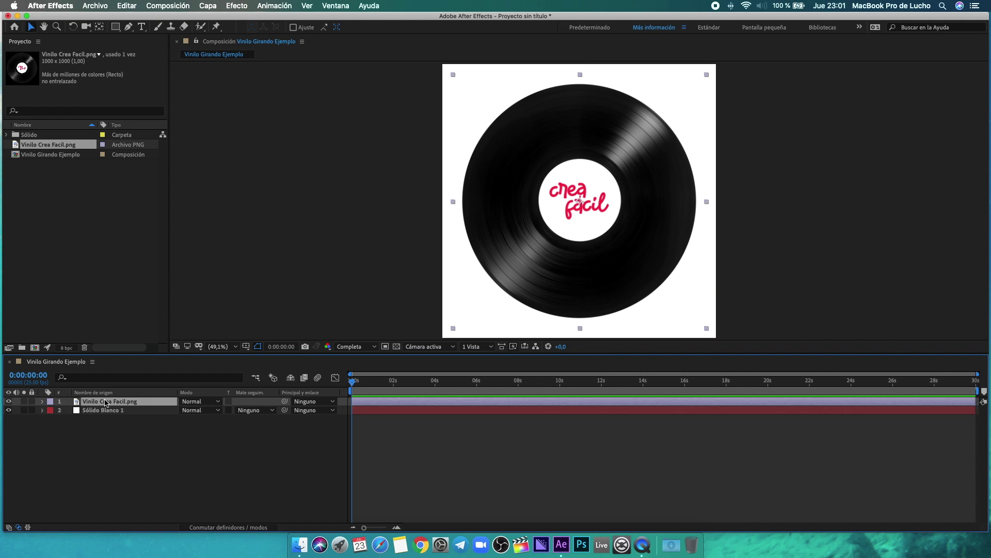
click(43, 403)
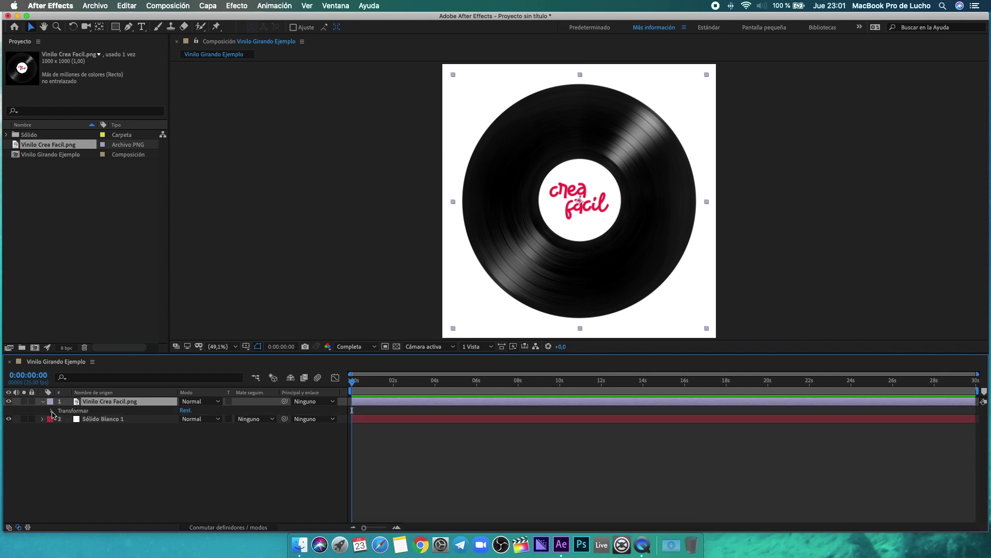
Step: Expand the vinyl layer's Transformar properties and confirm the playhead sits at 0:00:00:00
click(52, 412)
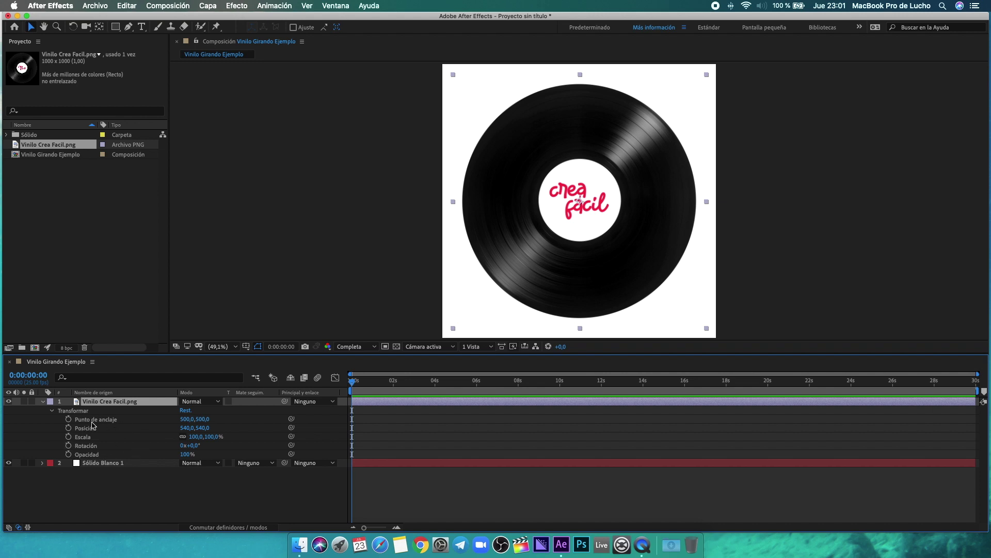
click(353, 382)
drag(354, 382, 345, 384)
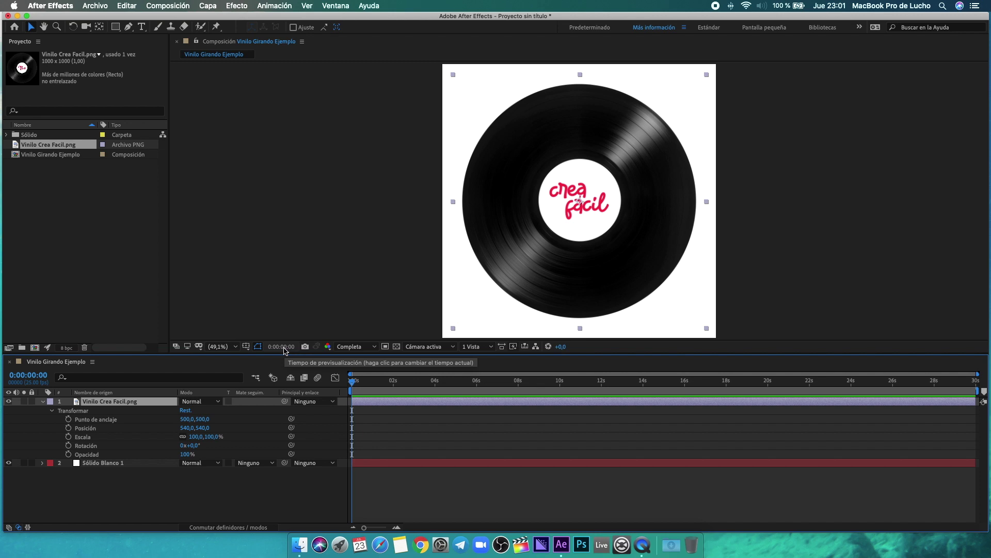
click(281, 347)
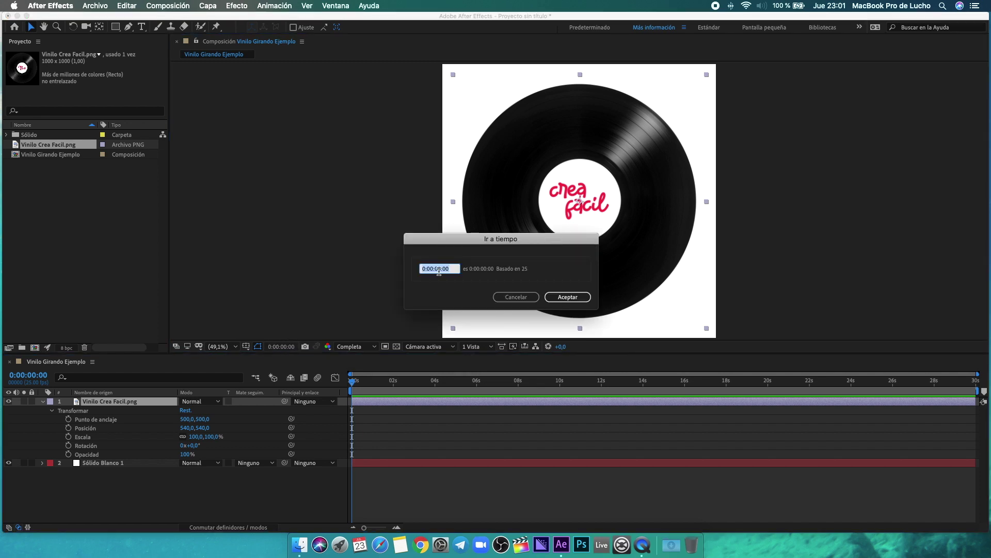
key(Return)
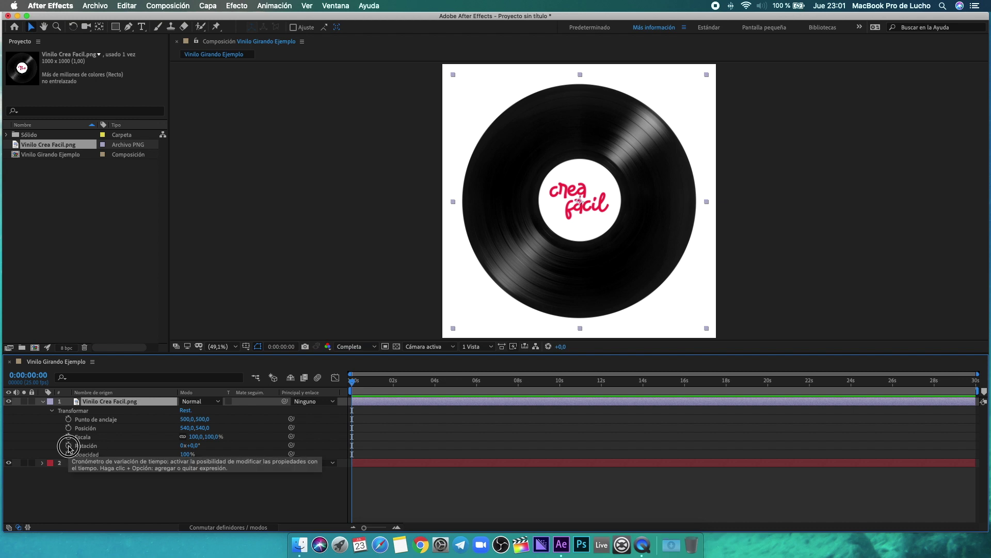
Step: Keyframe the vinyl's Rotación from 0° at the start to 6x+120° at 0:00:29:24
click(68, 445)
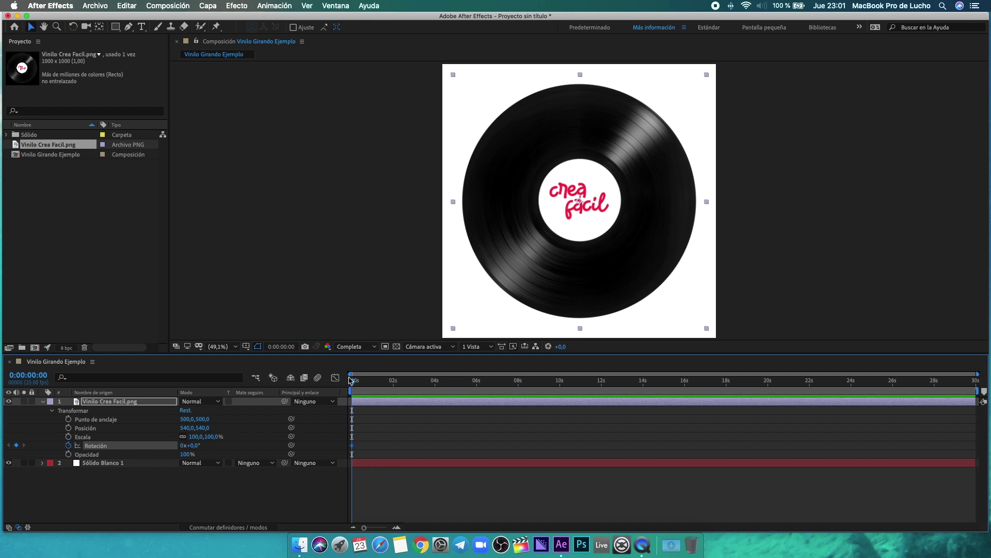
drag(353, 384, 985, 395)
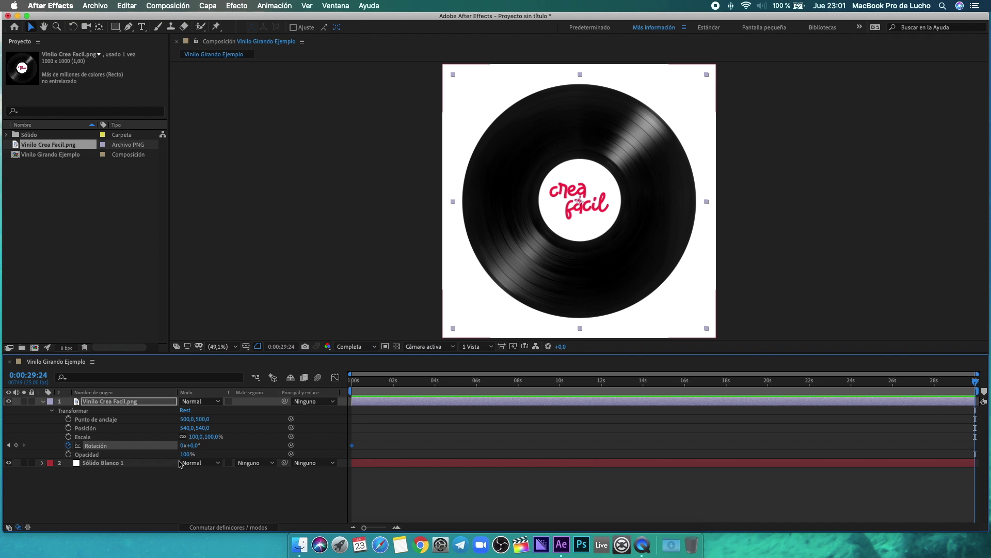
click(182, 445)
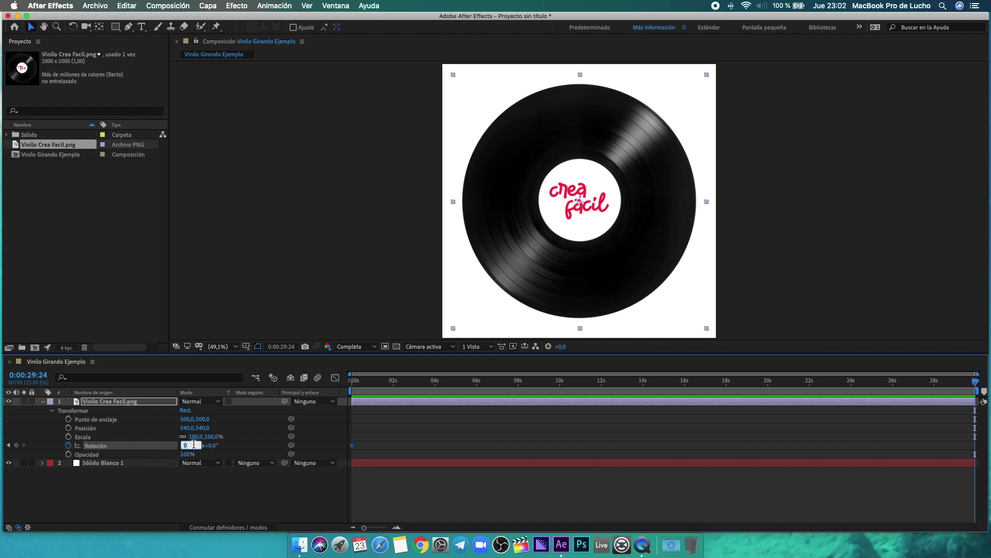
text(6)
key(Return)
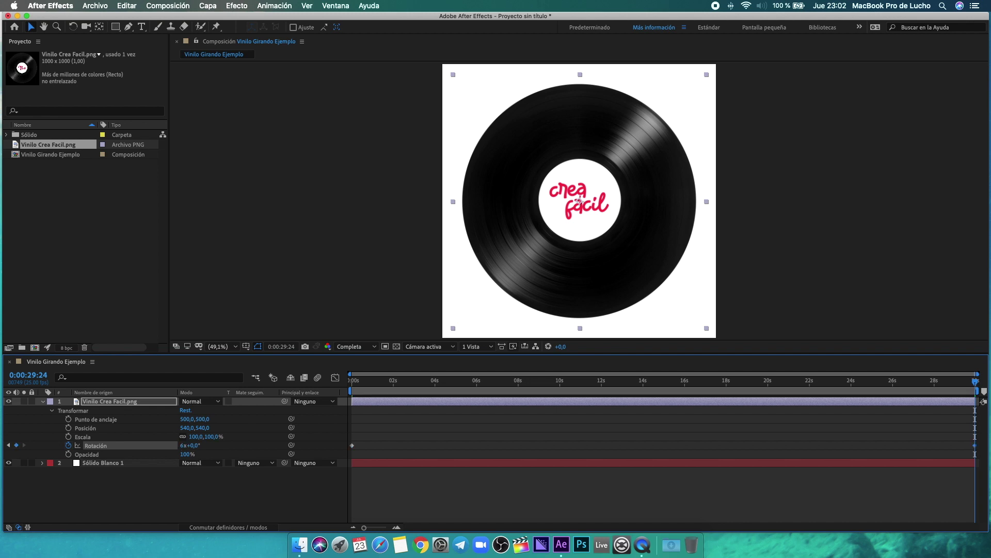
click(195, 445)
text(120)
key(Return)
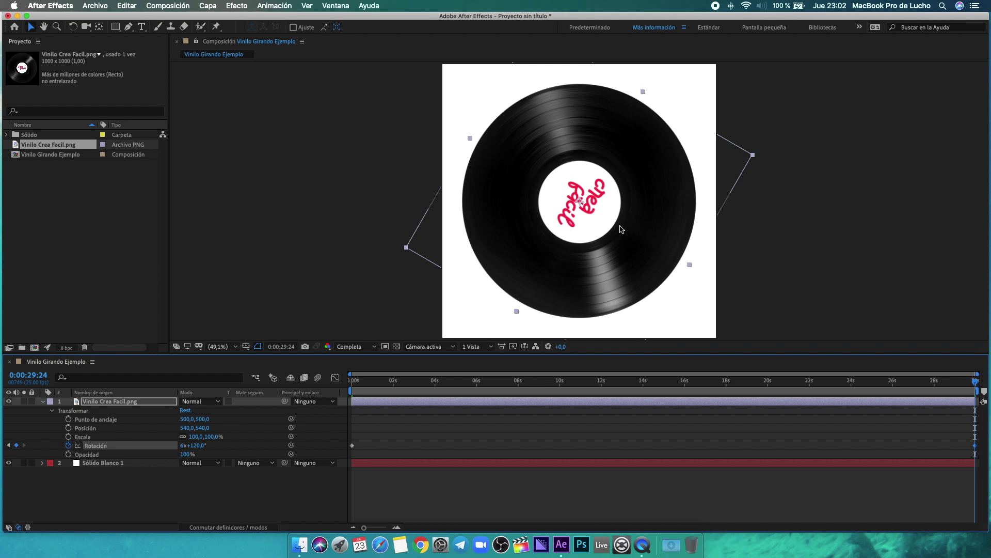
click(206, 503)
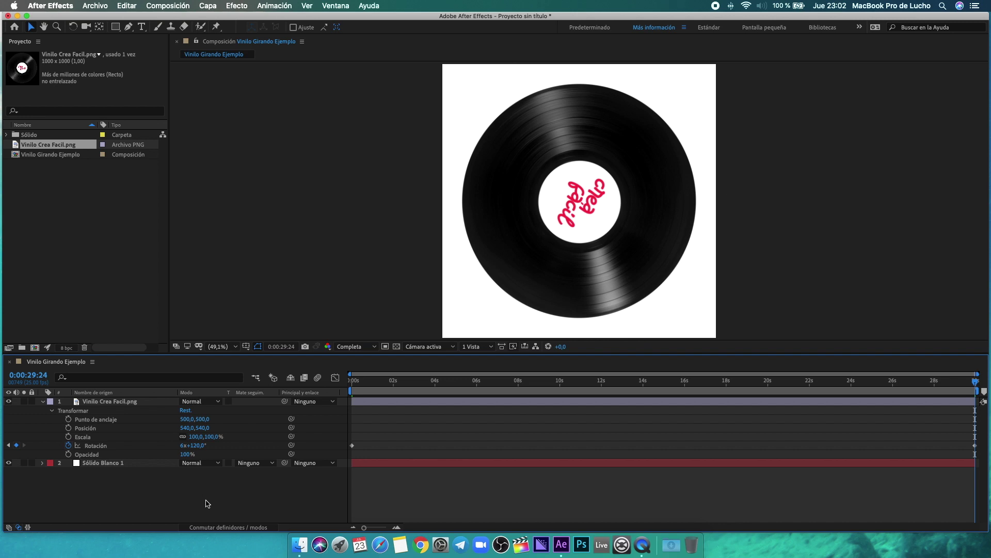
key(space)
key(space)
Step: Stop the spinning-record preview playback and open the Archivo menu
click(44, 402)
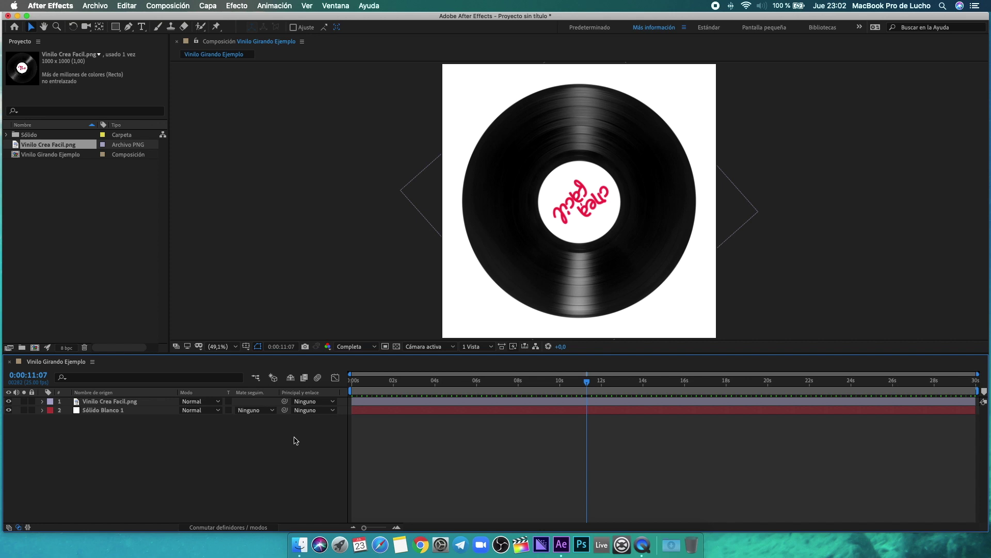
click(97, 5)
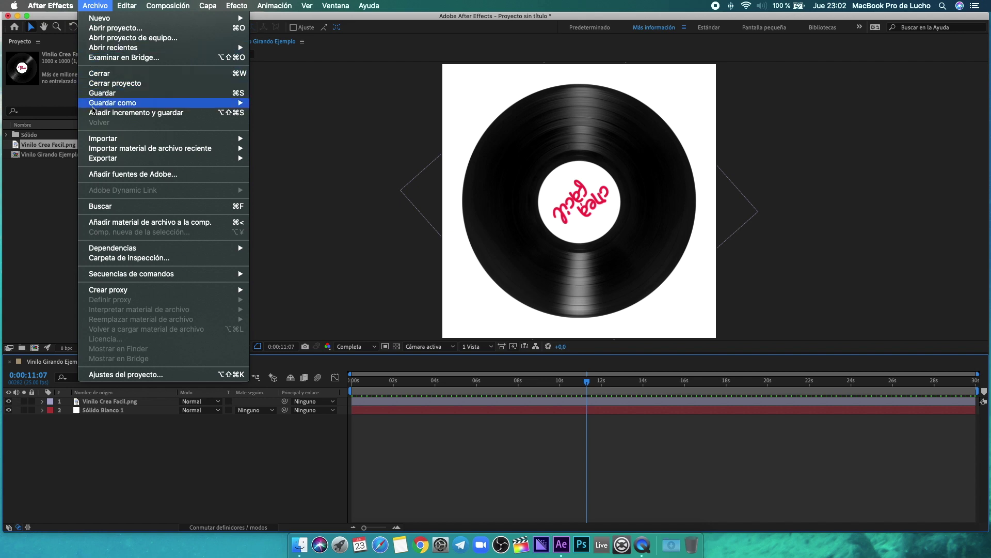
Step: Add the composition to the Adobe Media Encoder queue through Exportar > Añadir a la cola
mouse_move(213, 158)
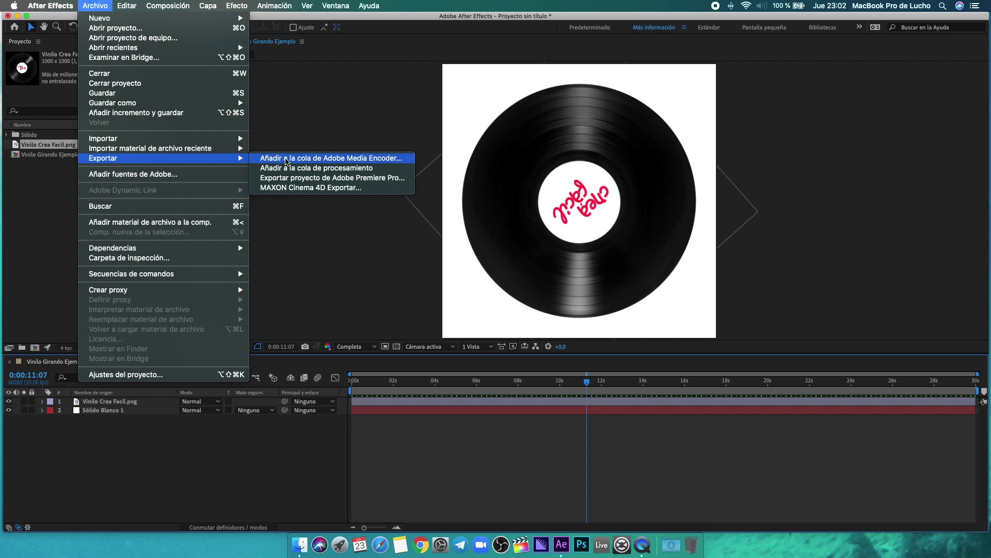
click(287, 160)
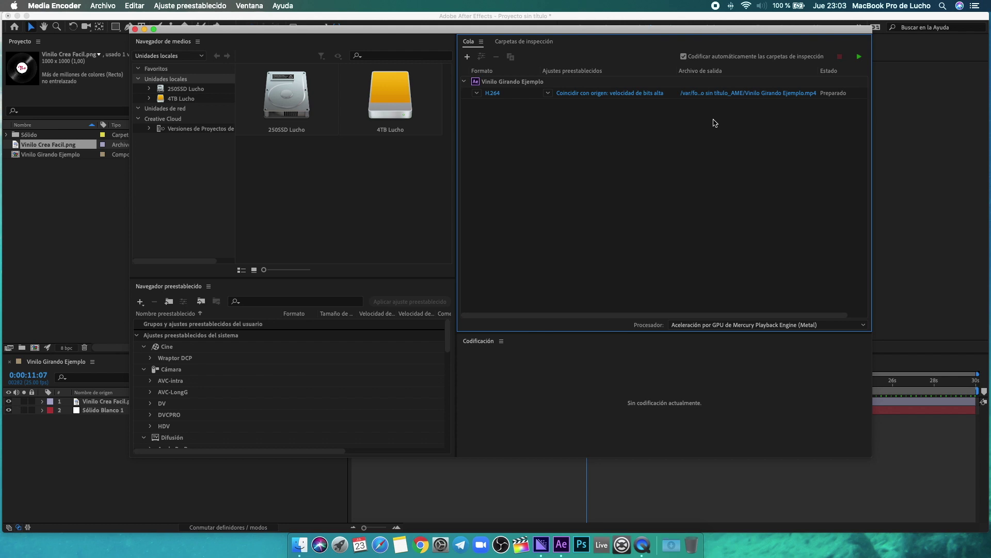
Step: Set the H.264 output file location to the Escritorio
click(740, 95)
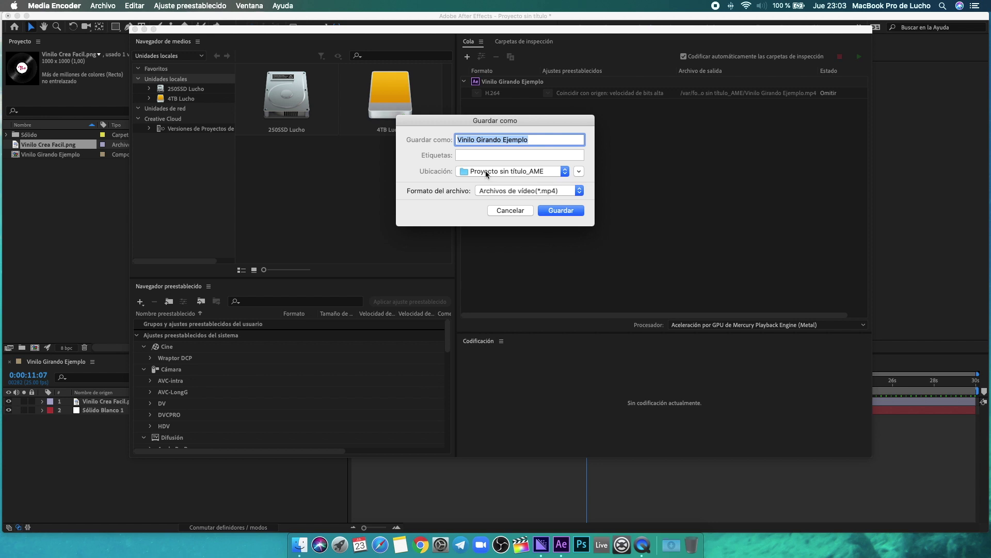
click(505, 173)
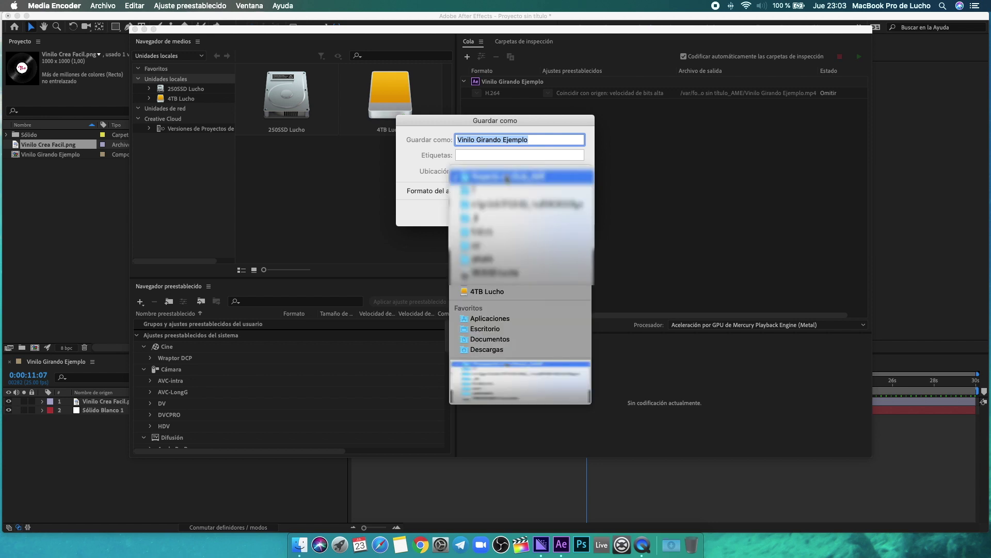
click(498, 331)
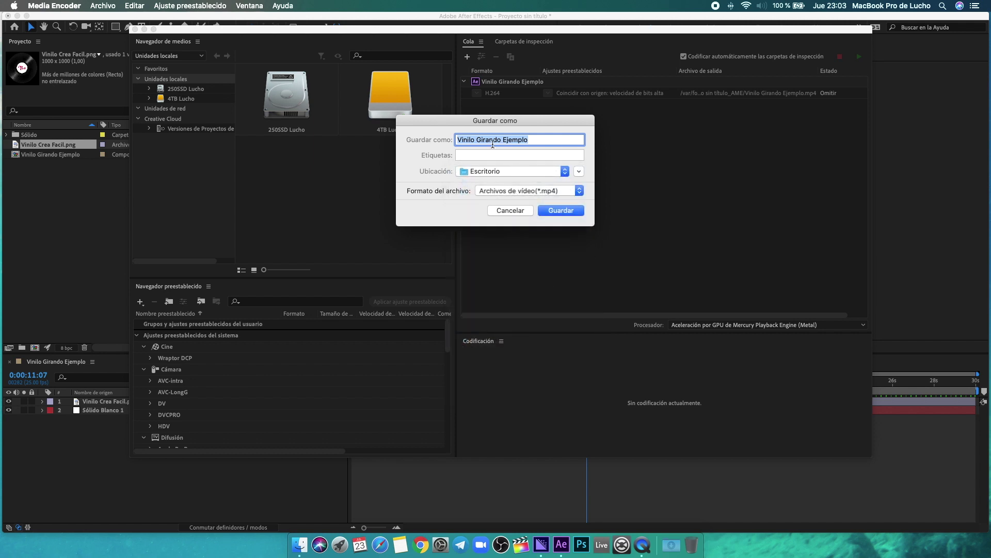
click(559, 212)
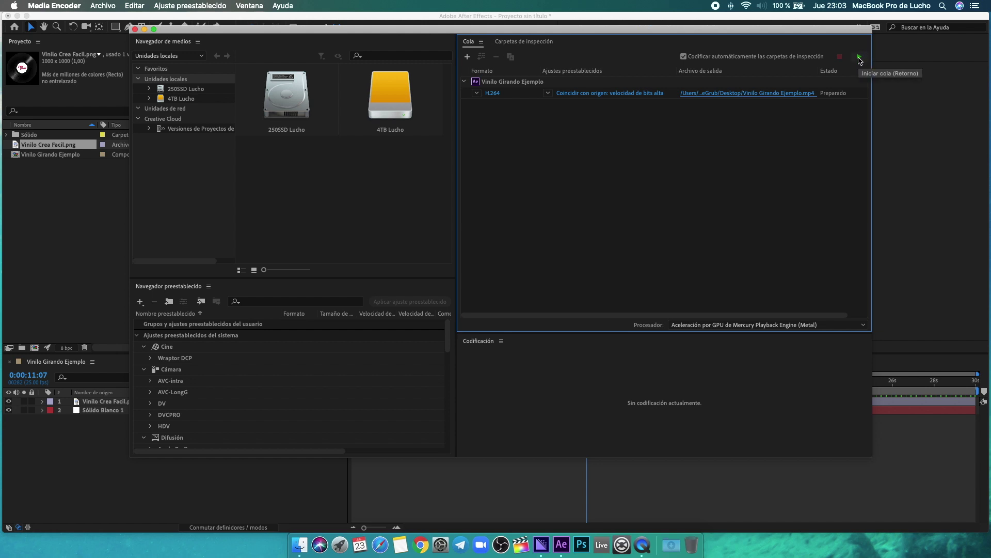
Step: Render the queued MP4, then minimize Media Encoder and After Effects to show the desktop
click(860, 58)
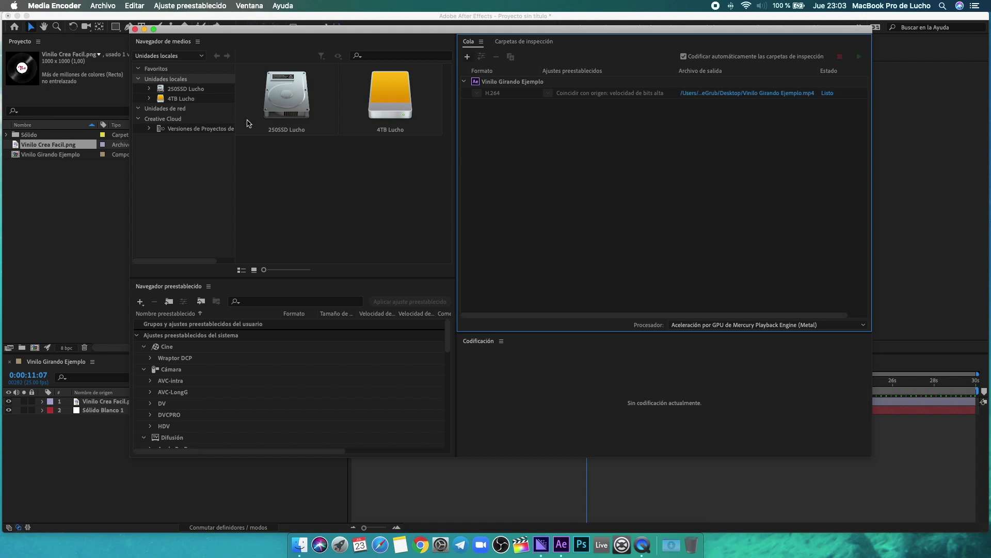
click(144, 29)
click(17, 16)
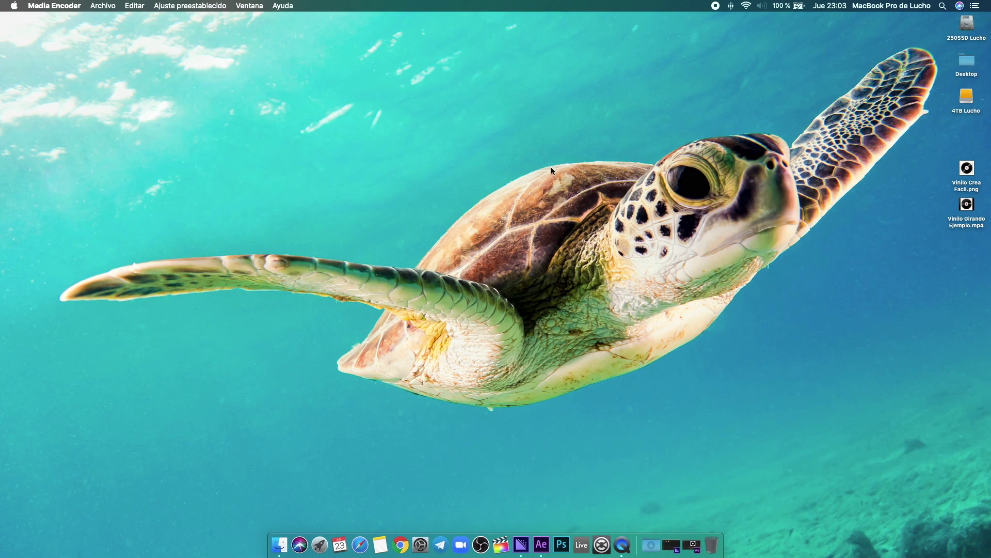
Step: Quick Look the Vinilo Girando Ejemplo.mp4 file on the desktop
click(965, 204)
key(space)
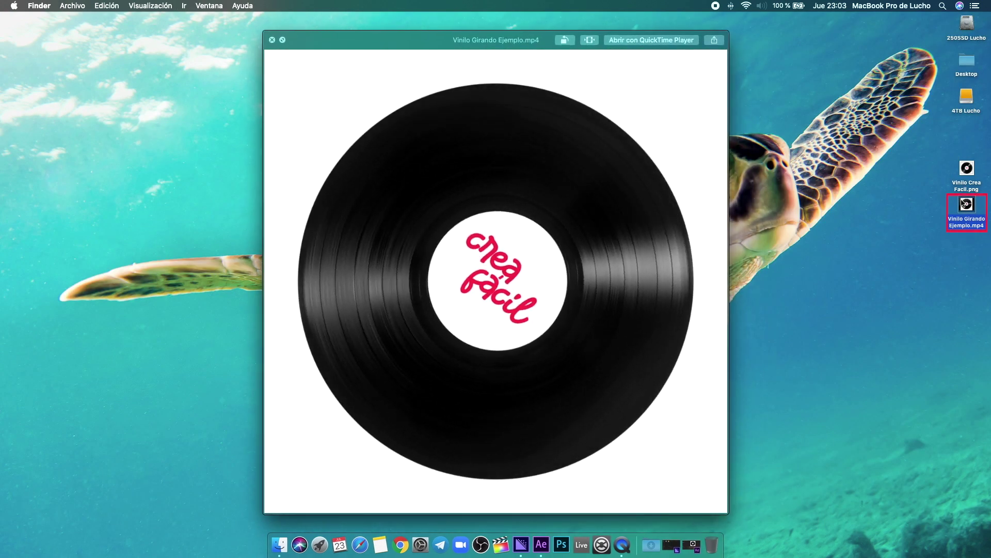